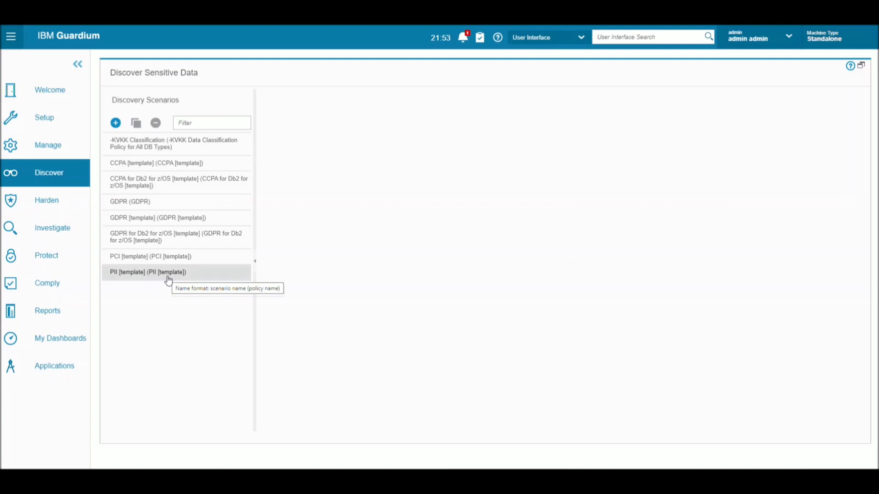
Step: Go through the Discover menu to Classification > Datasource Definitions, showing EVADB_242 and MSSQL_216
{"action": "left_click", "coordinate": [62, 178]}
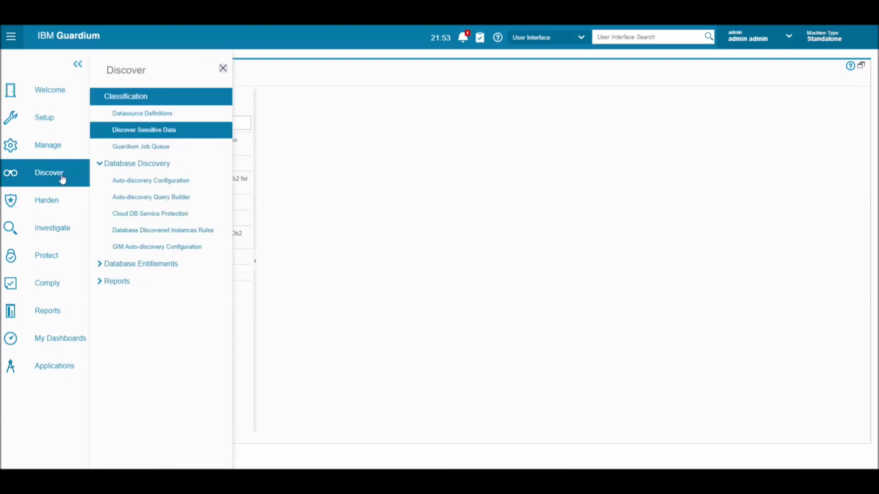
{"action": "left_click", "coordinate": [140, 132]}
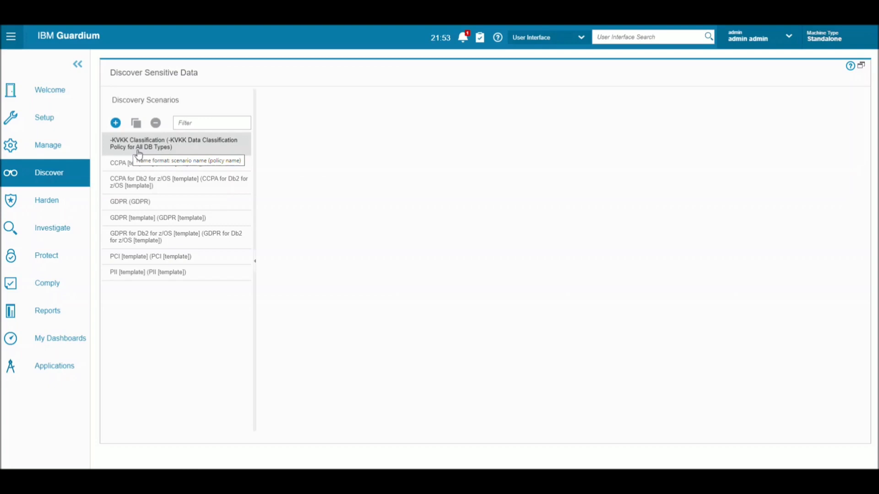
{"action": "left_click", "coordinate": [67, 182]}
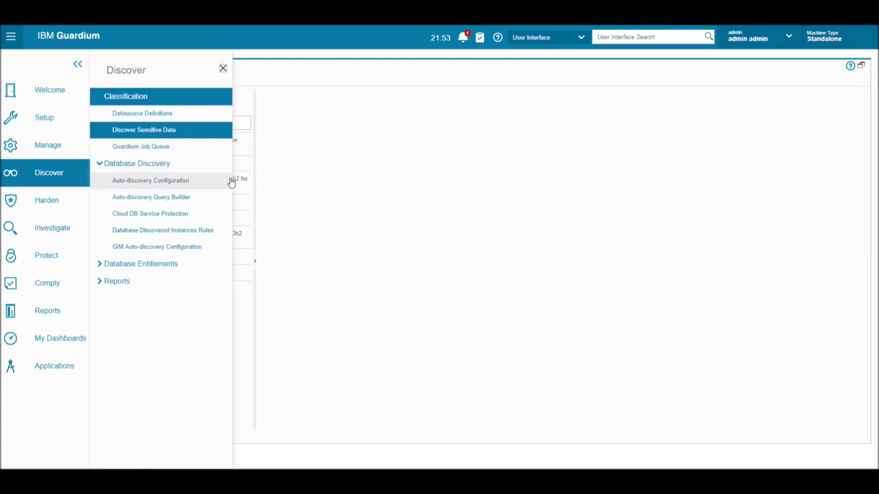
{"action": "left_click", "coordinate": [156, 118]}
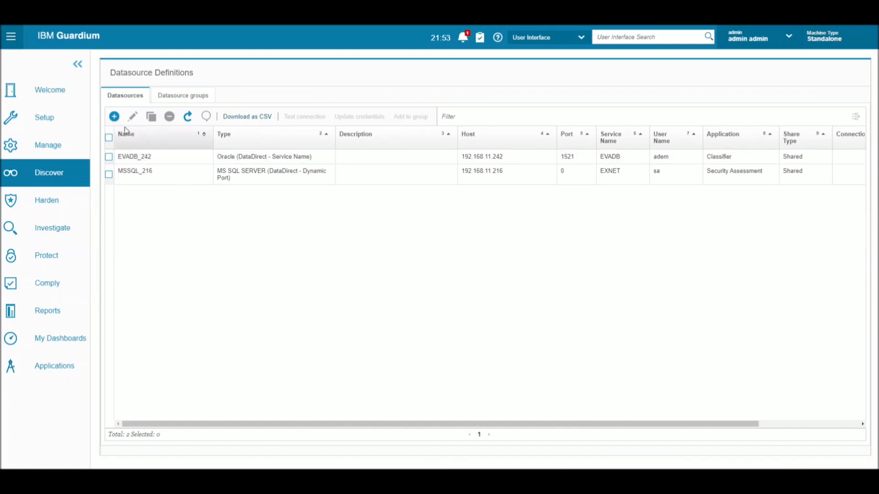
Step: Open the Create datasource form, close it unsaved, and switch to the PuTTY file server session
{"action": "left_click", "coordinate": [114, 116]}
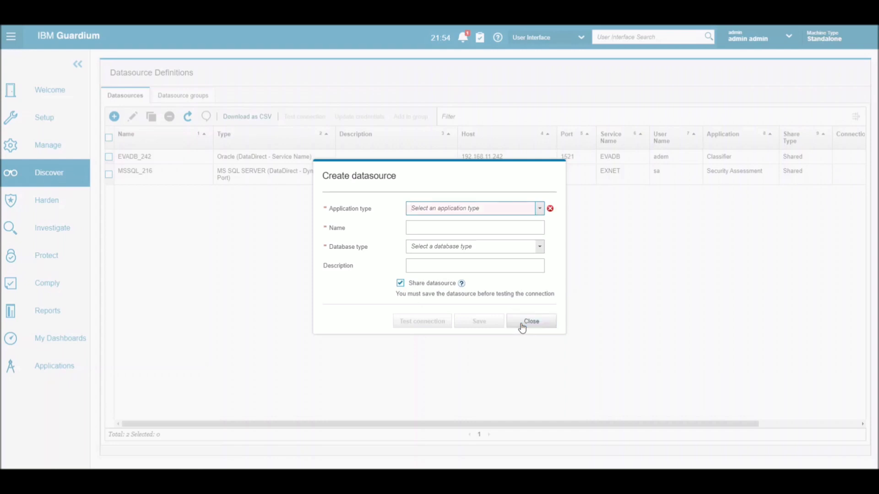
{"action": "left_click", "coordinate": [522, 325]}
{"action": "key", "text": "alt+Tab"}
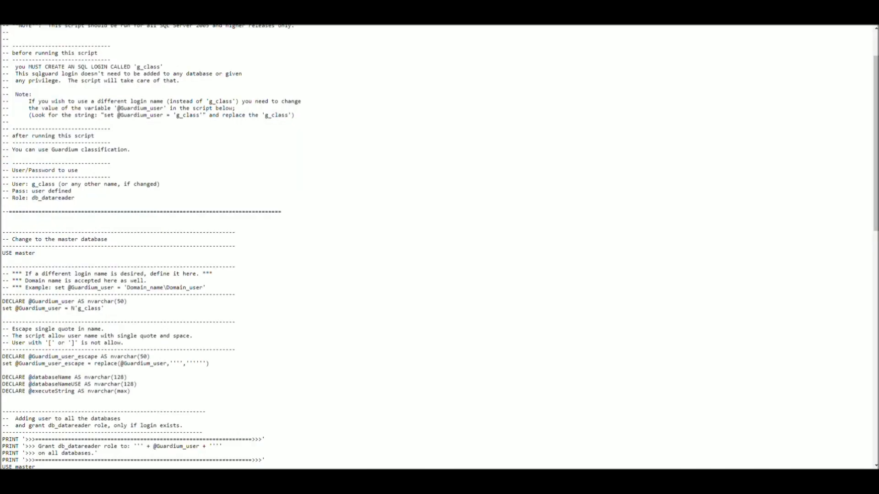
Step: Browse the file server listing from logs through debug-logs/ to the classification_role/ script folder
{"action": "key", "text": "alt+Left"}
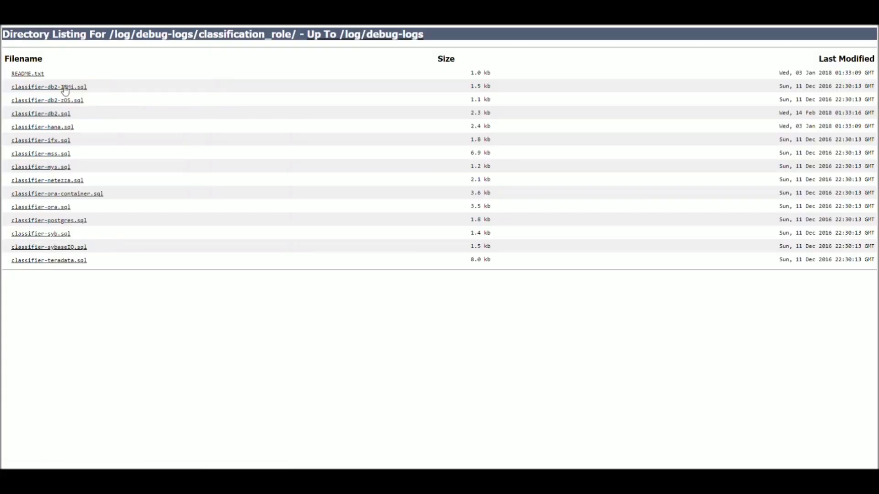
{"action": "key", "text": "alt+Left"}
{"action": "key", "text": "alt+Left"}
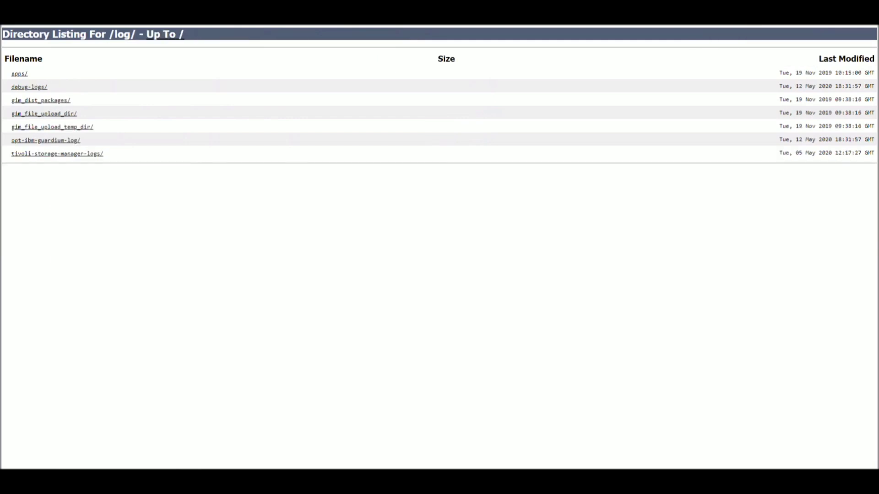
{"action": "key", "text": "alt+Left"}
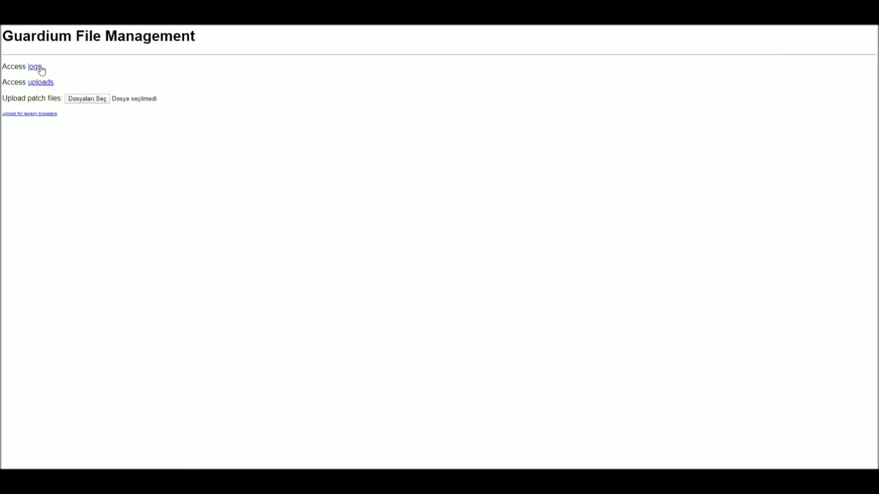
{"action": "left_click", "coordinate": [40, 68]}
{"action": "left_click", "coordinate": [40, 87]}
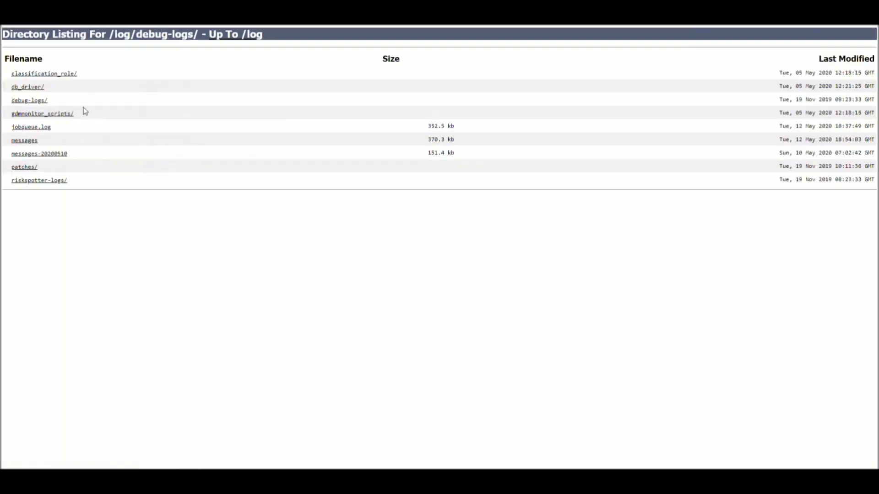
{"action": "left_click", "coordinate": [50, 74]}
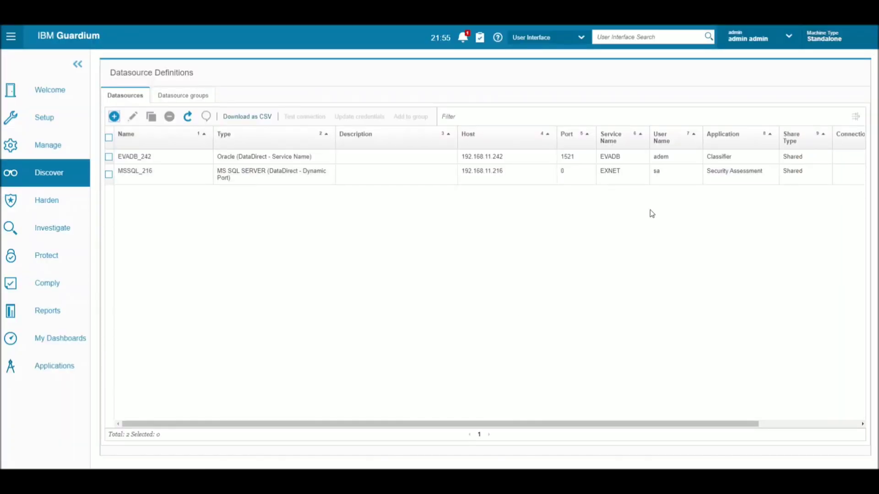
Step: Select MSSQL_216, then start a new scenario from Discover Sensitive Data and focus its Name field
{"action": "left_click", "coordinate": [659, 172]}
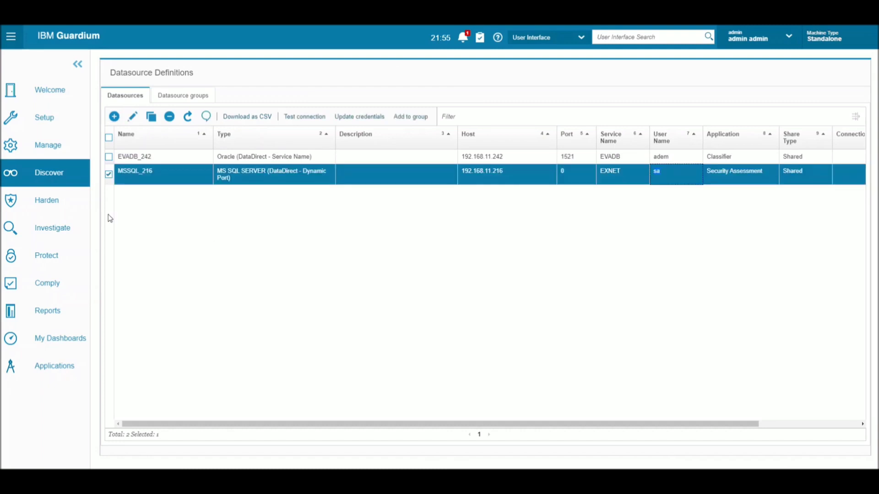
{"action": "left_click", "coordinate": [50, 174]}
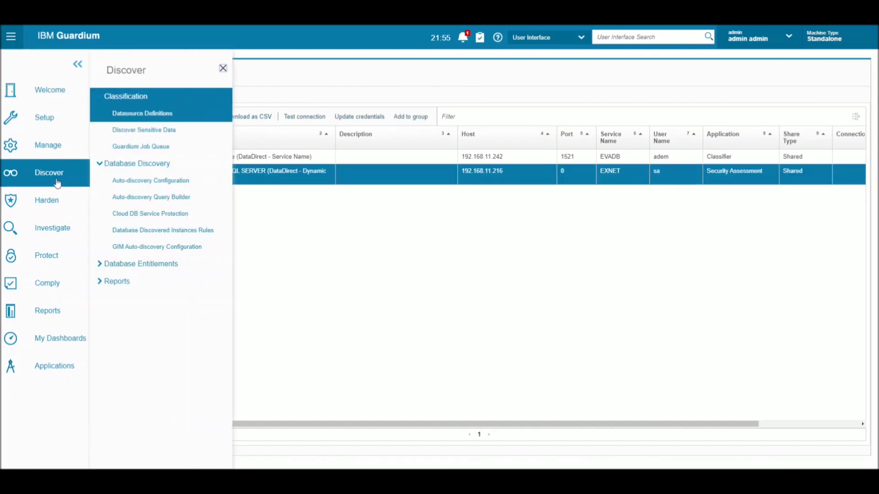
{"action": "left_click", "coordinate": [145, 130]}
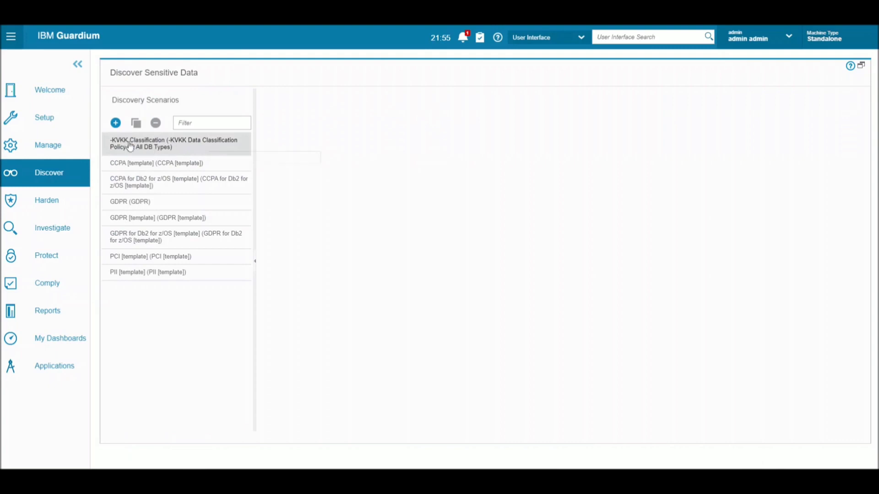
{"action": "left_click", "coordinate": [115, 129]}
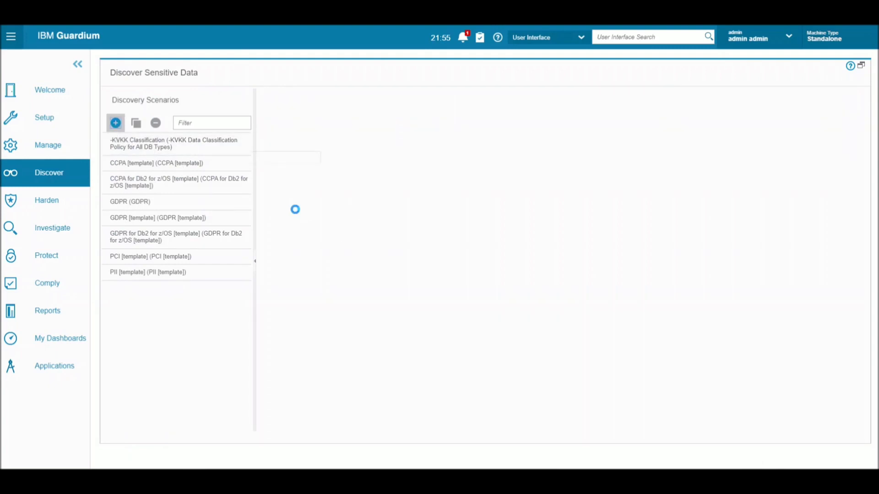
{"action": "left_click", "coordinate": [226, 123]}
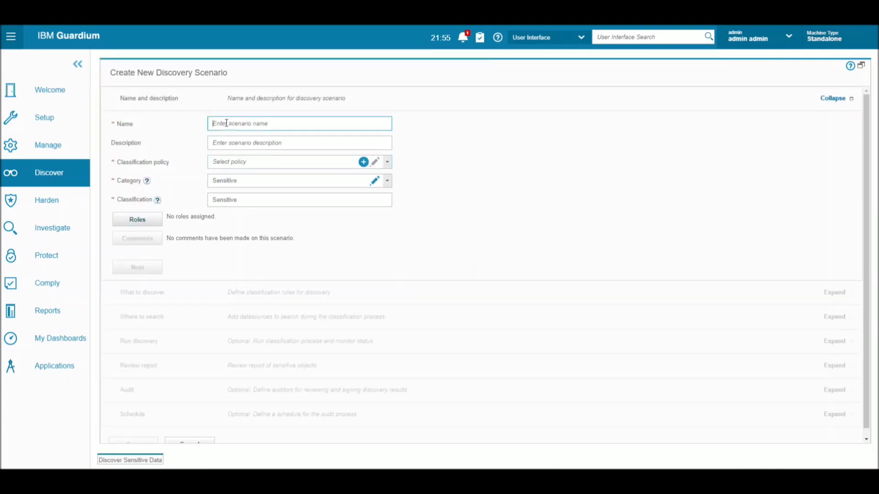
Step: Name the scenario '-Classification Demo', choose '-KVKK Data Classification Policy for All DB Types', and continue
{"action": "type", "text": "-Classification Demo"}
{"action": "left_click", "coordinate": [388, 165]}
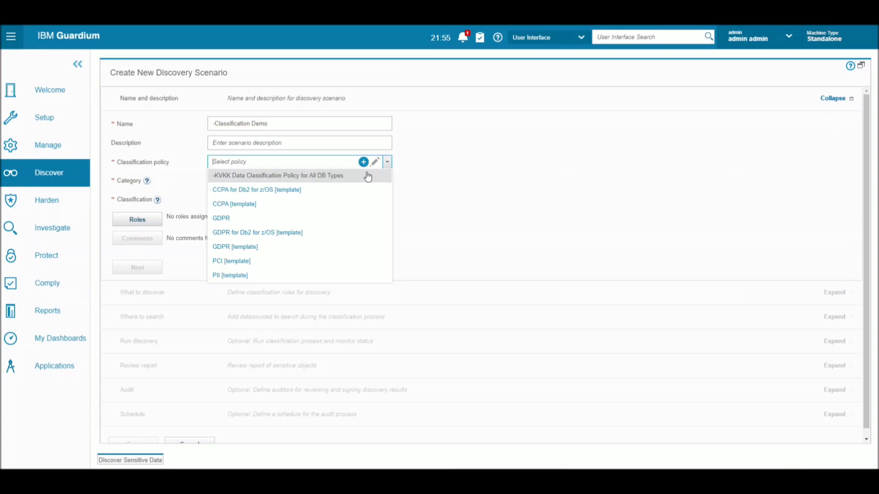
{"action": "left_click", "coordinate": [367, 177]}
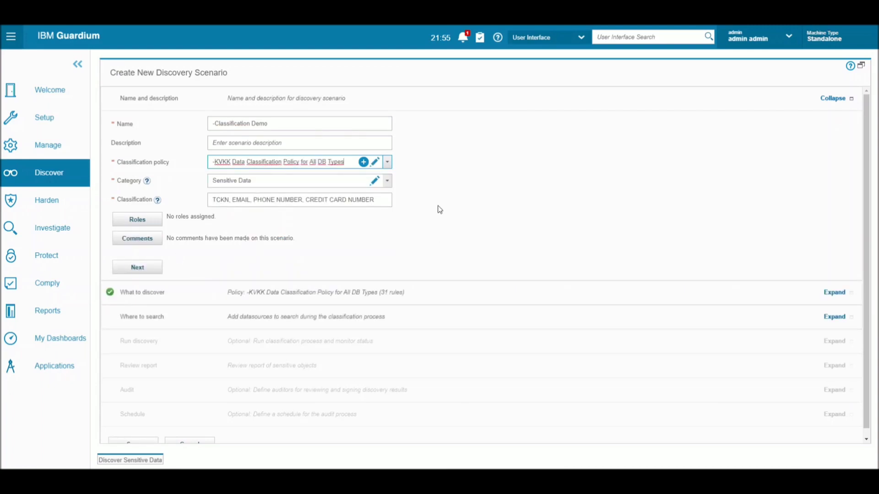
{"action": "left_click", "coordinate": [142, 273]}
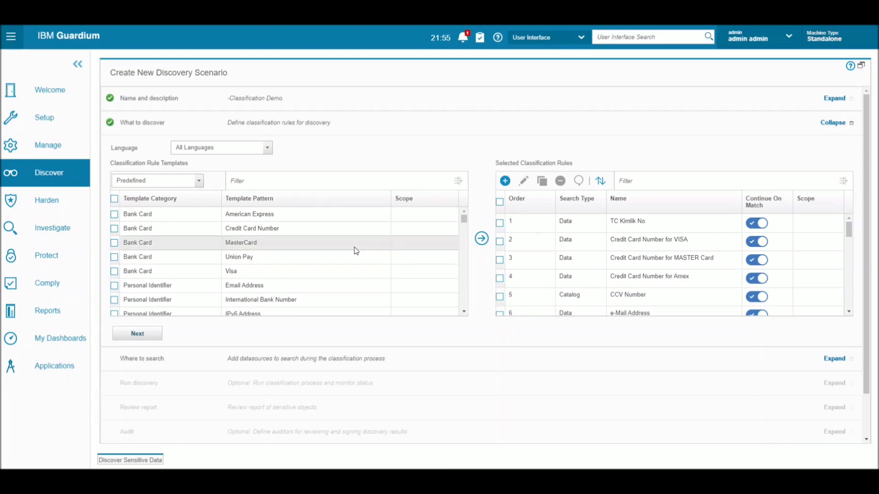
Step: Select the TC Kimlik No rule, leave CCV Number deselected, and open TC Kimlik No in Edit Rule
{"action": "double_click", "coordinate": [578, 225]}
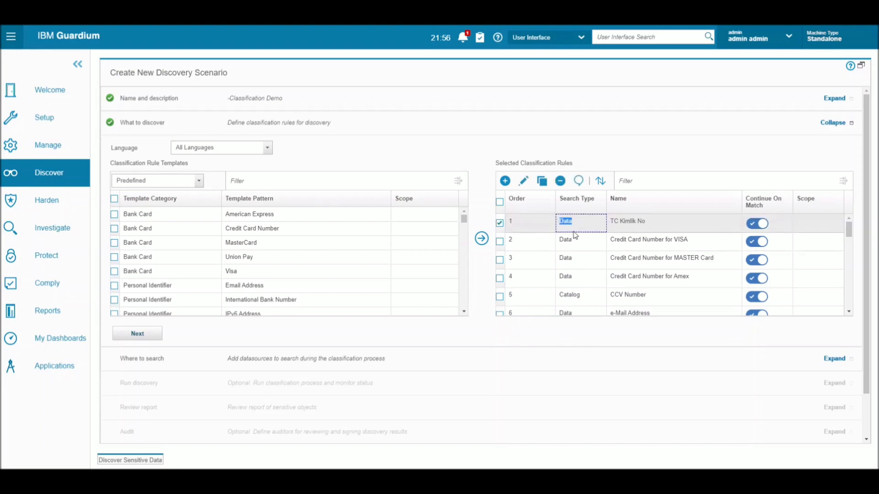
{"action": "double_click", "coordinate": [560, 301]}
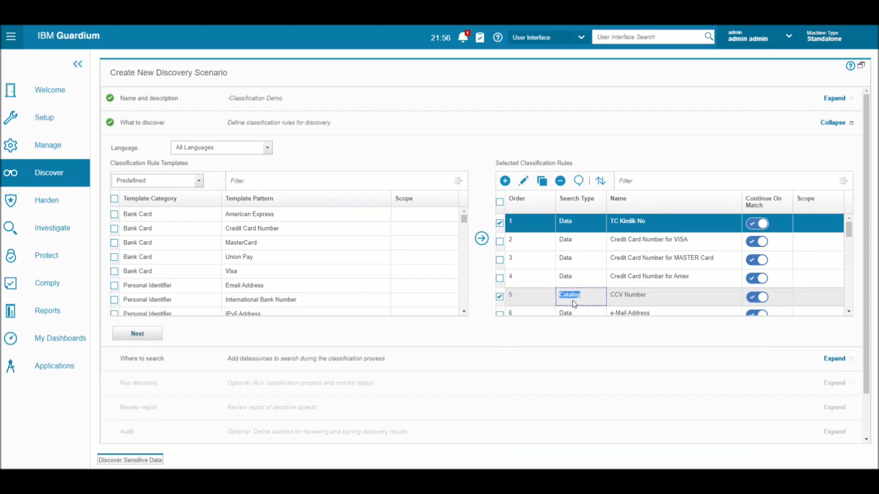
{"action": "left_click", "coordinate": [499, 298]}
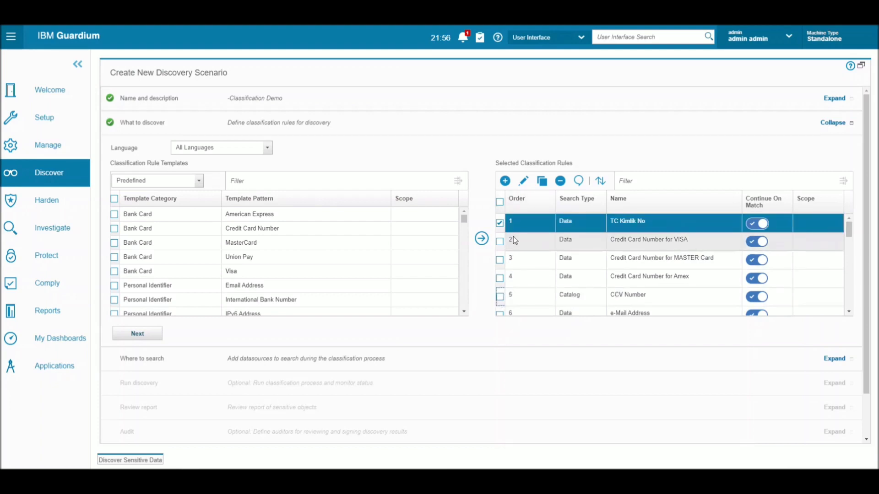
{"action": "left_click", "coordinate": [523, 181]}
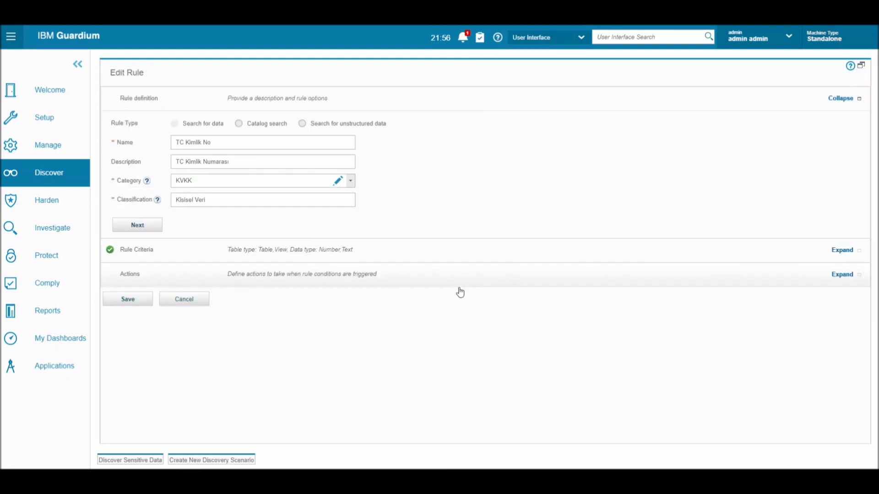
Step: Inspect the TC Kimlik No rule's search expression under Rule Criteria, then cancel without saving
{"action": "left_click", "coordinate": [204, 255]}
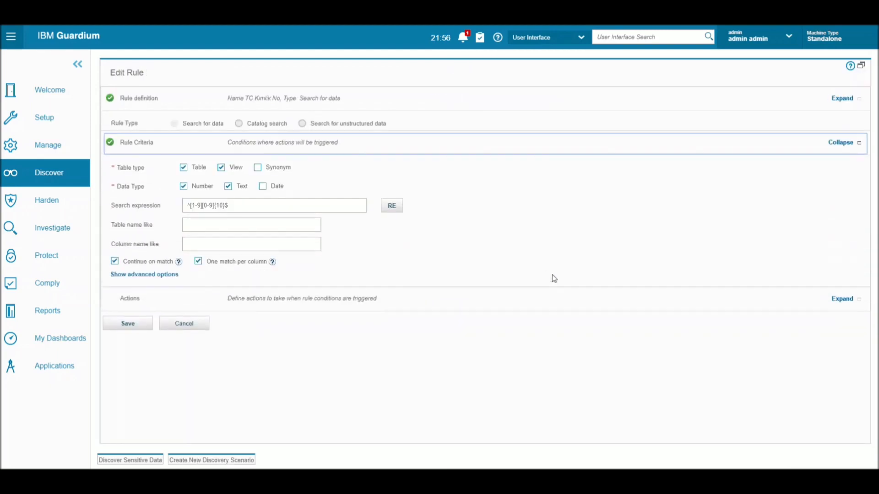
{"action": "left_click", "coordinate": [215, 187]}
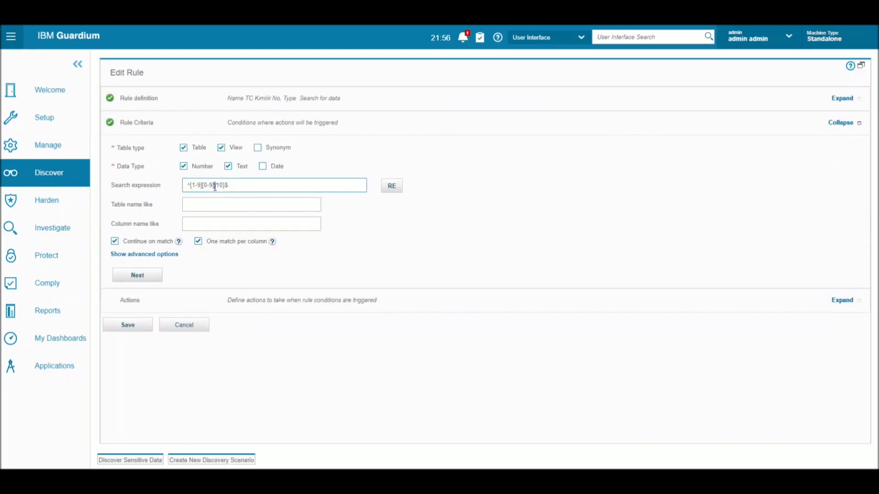
{"action": "triple_click", "coordinate": [215, 187]}
{"action": "left_click", "coordinate": [174, 333]}
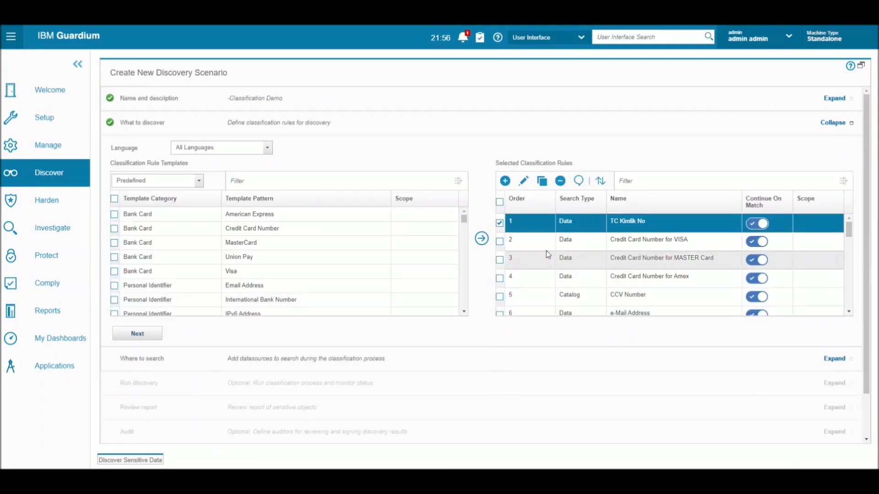
Step: Uncheck TC Kimlik No, tick the CCV Number rule further down, and open it for editing
{"action": "left_click", "coordinate": [500, 223]}
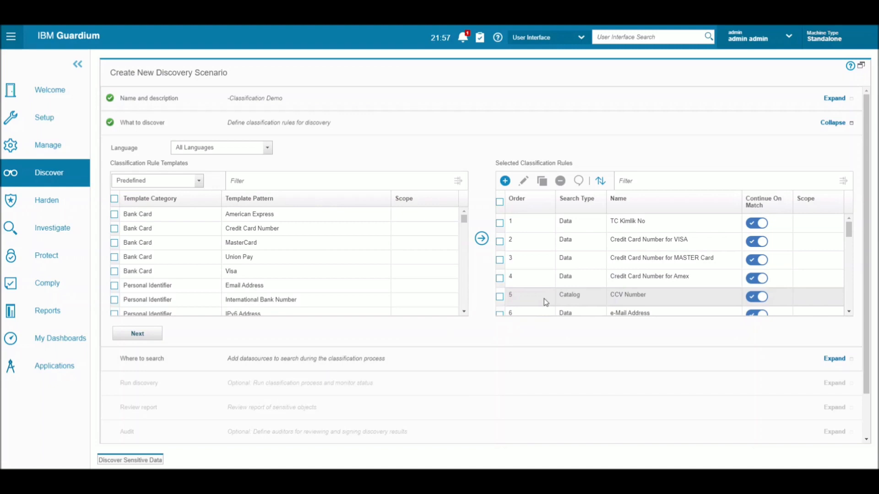
{"action": "scroll", "coordinate": [537, 300], "scroll_direction": "down", "scroll_amount": 1}
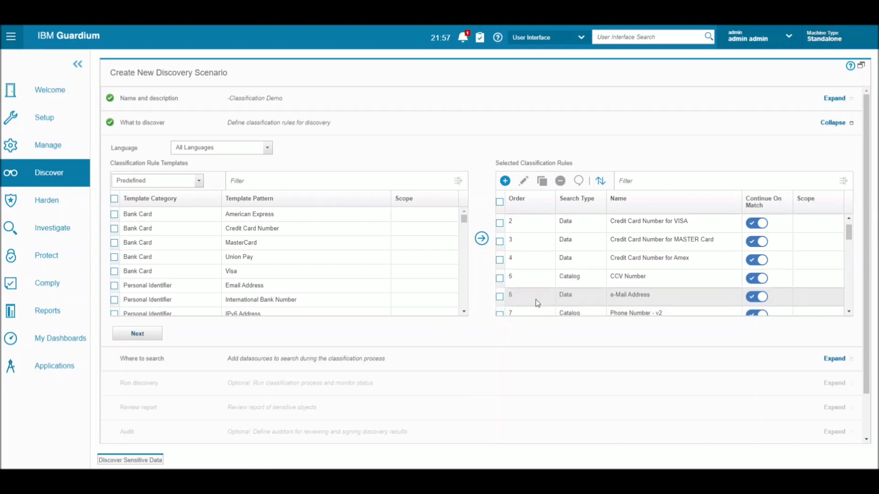
{"action": "left_click", "coordinate": [499, 278]}
{"action": "left_click", "coordinate": [523, 181]}
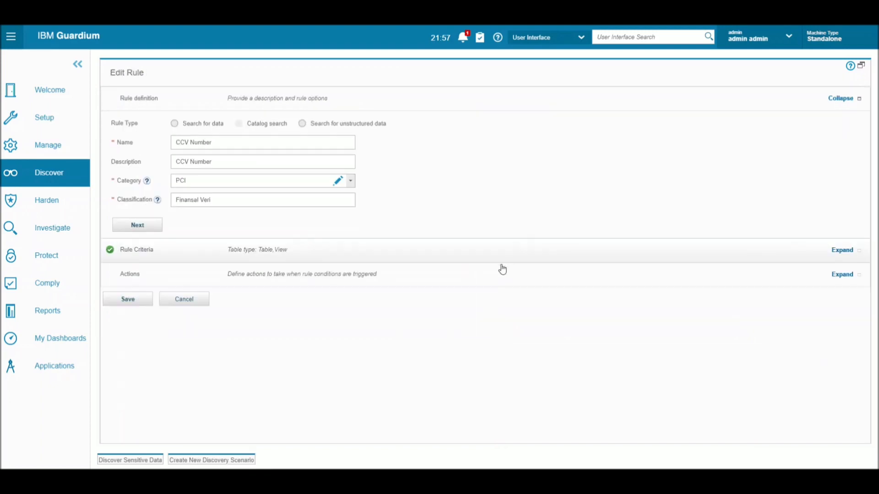
Step: Review the CCV Number rule's criteria (column pattern %CCV%), cancel unsaved, and re-tick CCV Number
{"action": "left_click", "coordinate": [269, 256]}
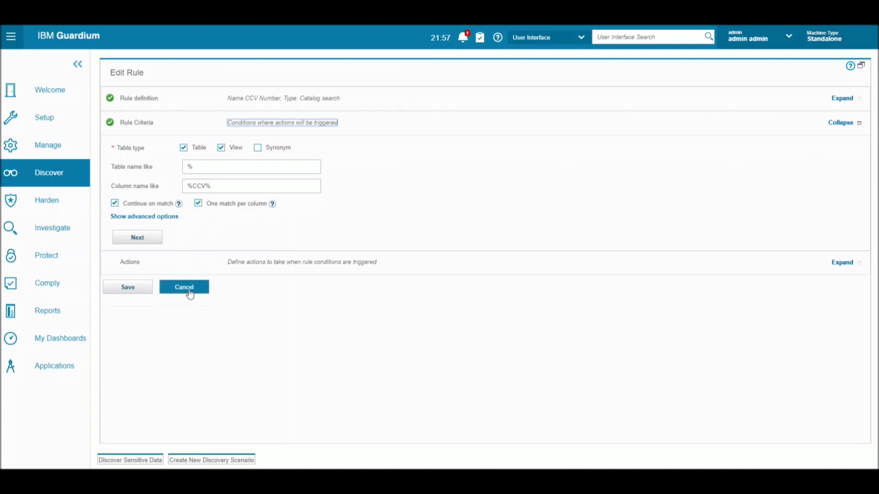
{"action": "left_click", "coordinate": [191, 296]}
{"action": "scroll", "coordinate": [591, 249], "scroll_direction": "down", "scroll_amount": 8}
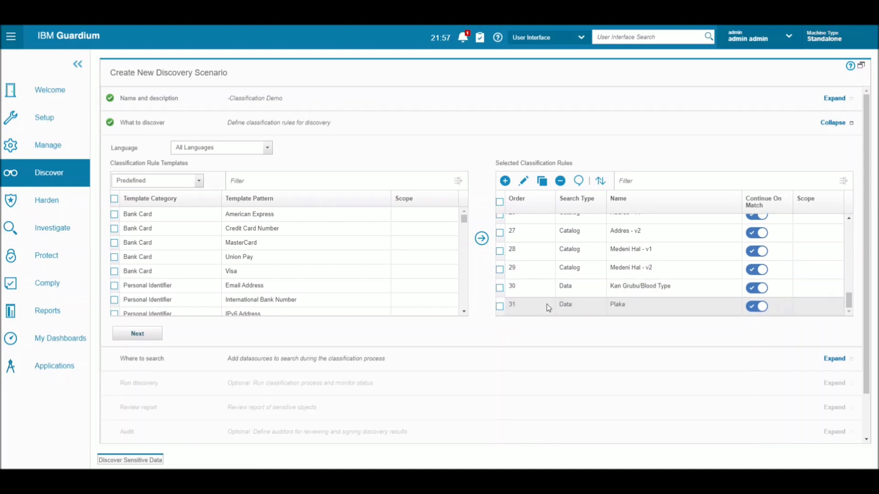
{"action": "scroll", "coordinate": [523, 307], "scroll_direction": "up", "scroll_amount": 4}
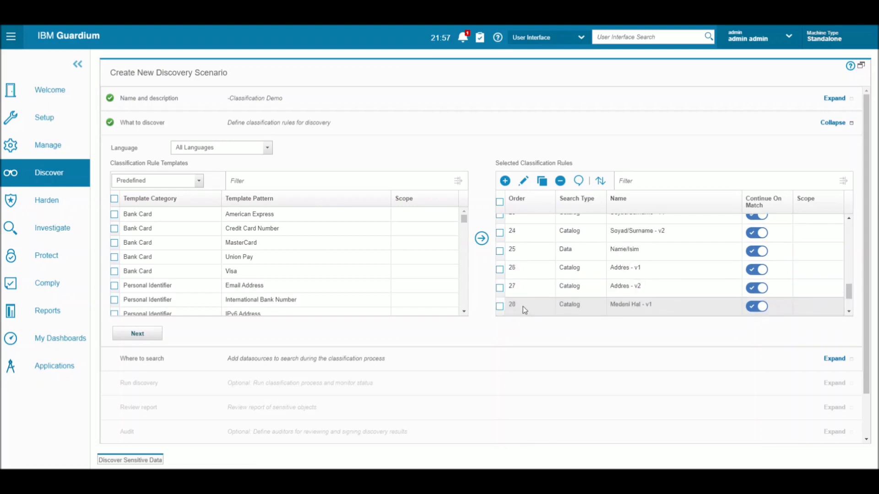
{"action": "scroll", "coordinate": [523, 297], "scroll_direction": "up", "scroll_amount": 5}
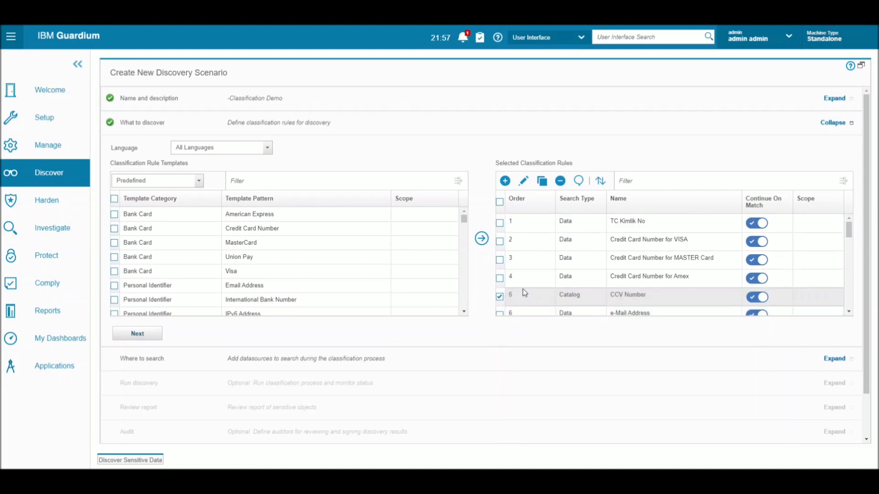
{"action": "left_click", "coordinate": [523, 290]}
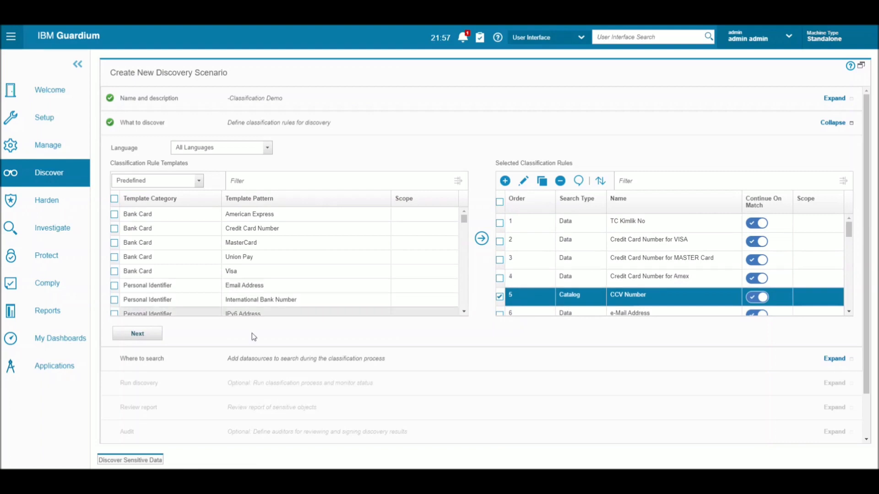
Step: Move EVADB_242 and MSSQL_216 into the scenario's datasources and continue to the Run discovery step
{"action": "left_click", "coordinate": [140, 339]}
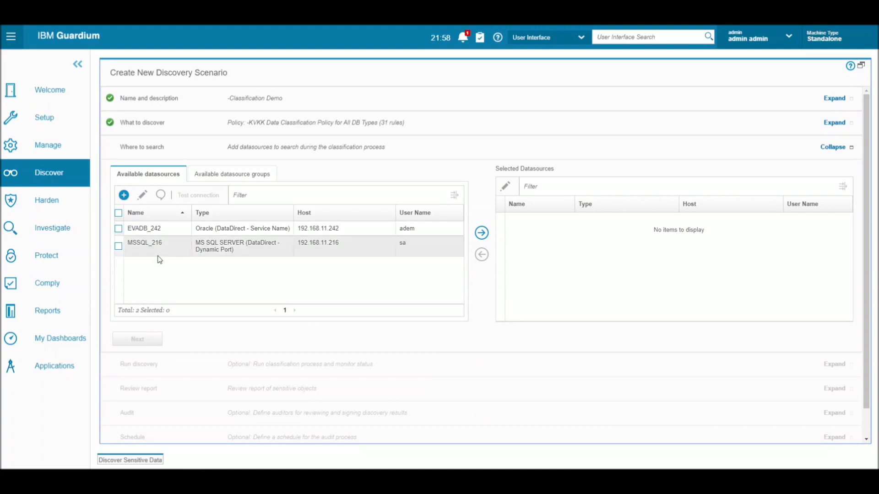
{"action": "left_click", "coordinate": [118, 228]}
{"action": "left_click", "coordinate": [118, 247]}
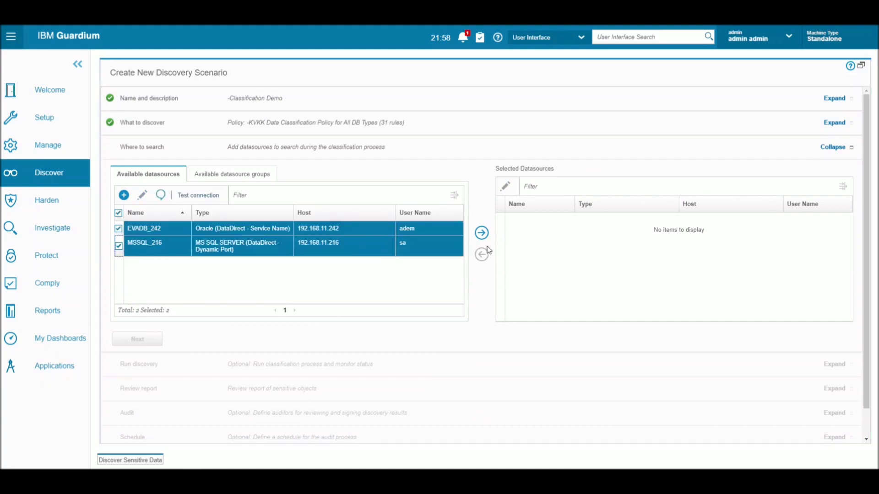
{"action": "left_click", "coordinate": [481, 233]}
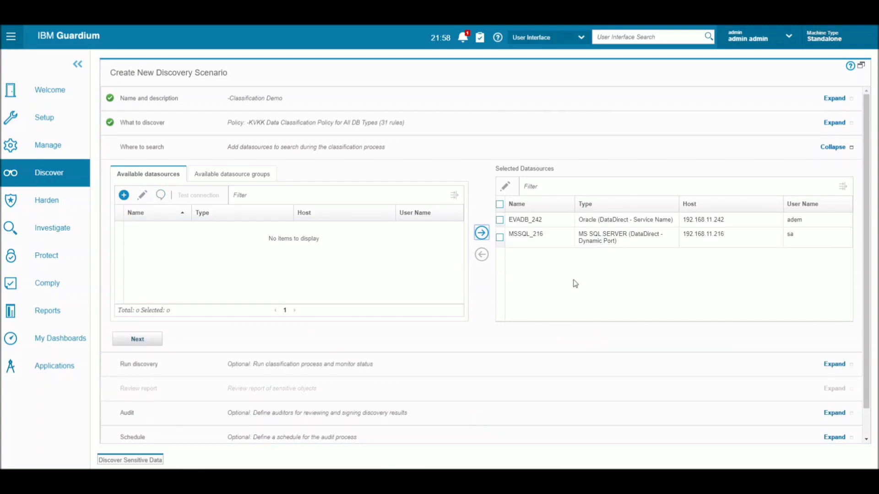
{"action": "left_click", "coordinate": [146, 344]}
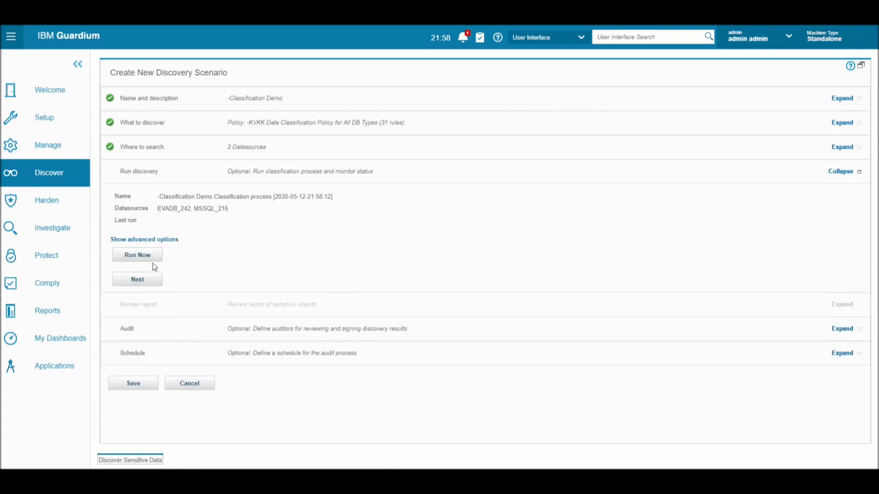
Step: Run discovery on both datasources, check the sample size settings, and wait for 69 matches
{"action": "left_click", "coordinate": [155, 260]}
{"action": "left_click", "coordinate": [152, 259]}
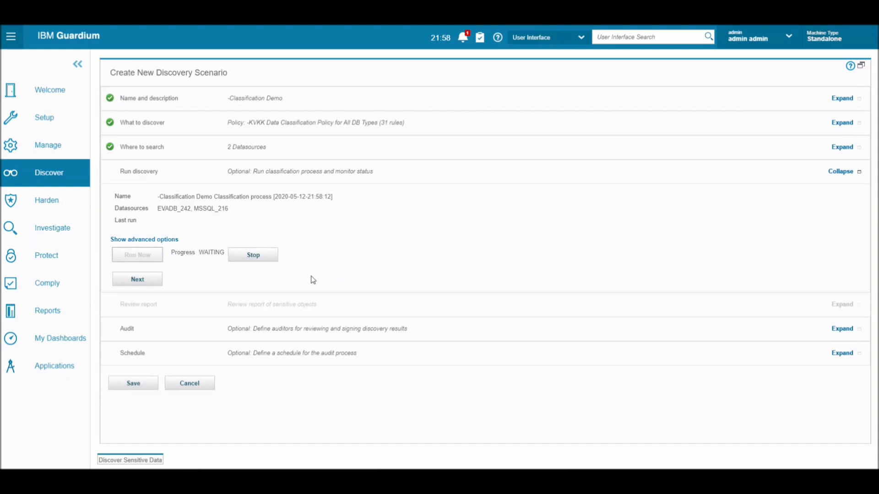
{"action": "left_click", "coordinate": [175, 239]}
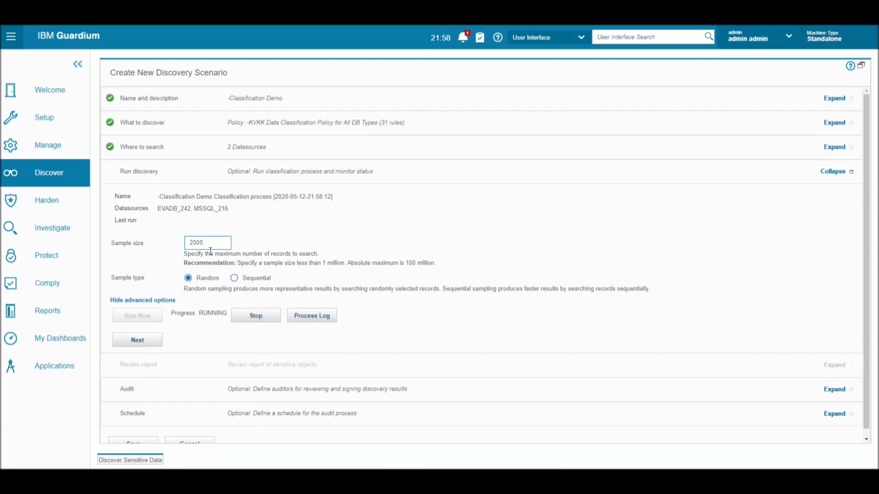
{"action": "left_click", "coordinate": [170, 301]}
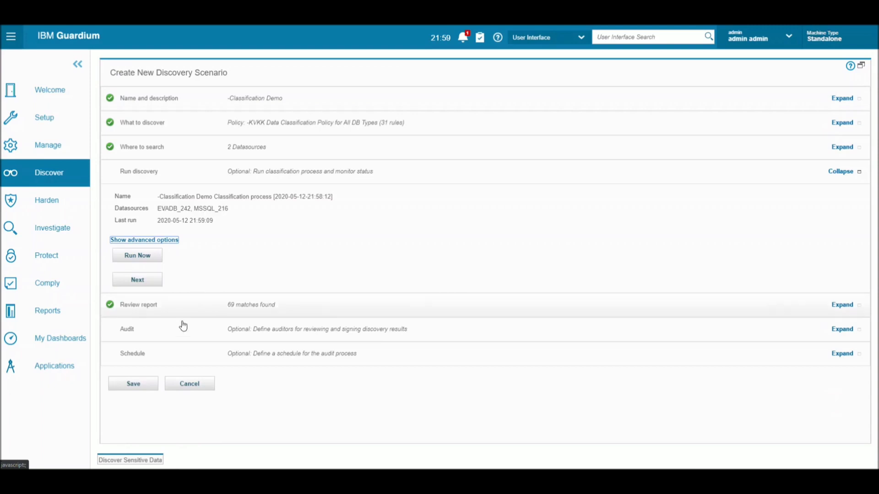
{"action": "left_click", "coordinate": [201, 312]}
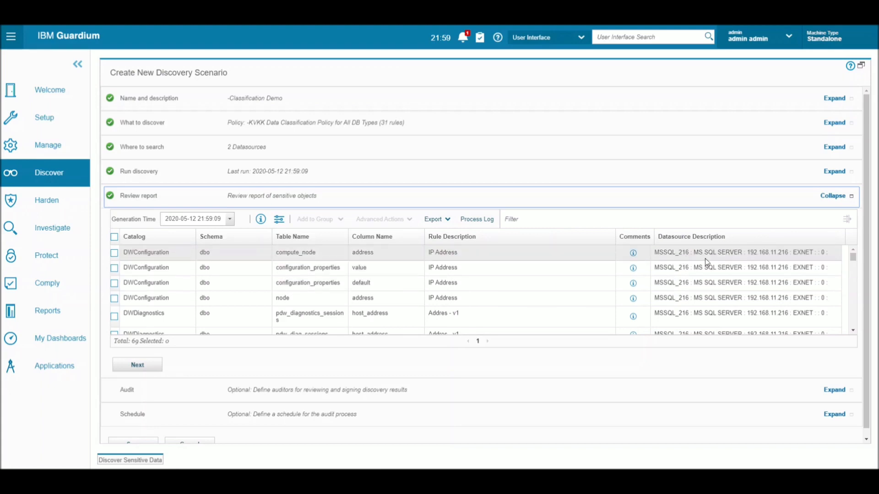
{"action": "scroll", "coordinate": [595, 274], "scroll_direction": "down", "scroll_amount": 2}
{"action": "scroll", "coordinate": [521, 297], "scroll_direction": "down", "scroll_amount": 1}
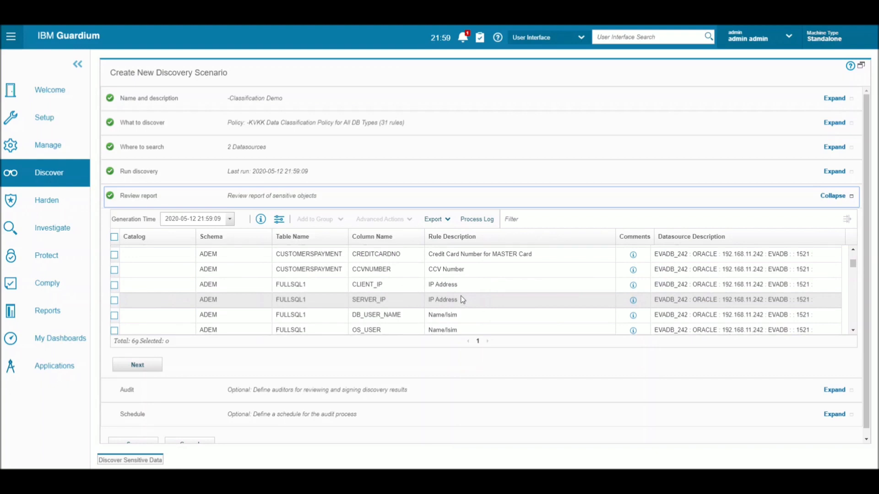
{"action": "scroll", "coordinate": [462, 299], "scroll_direction": "down", "scroll_amount": 5}
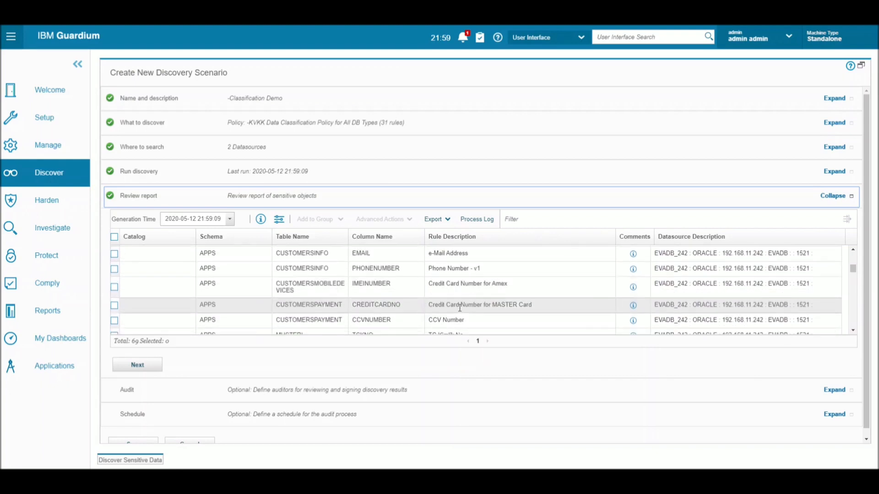
{"action": "scroll", "coordinate": [498, 307], "scroll_direction": "down", "scroll_amount": 1}
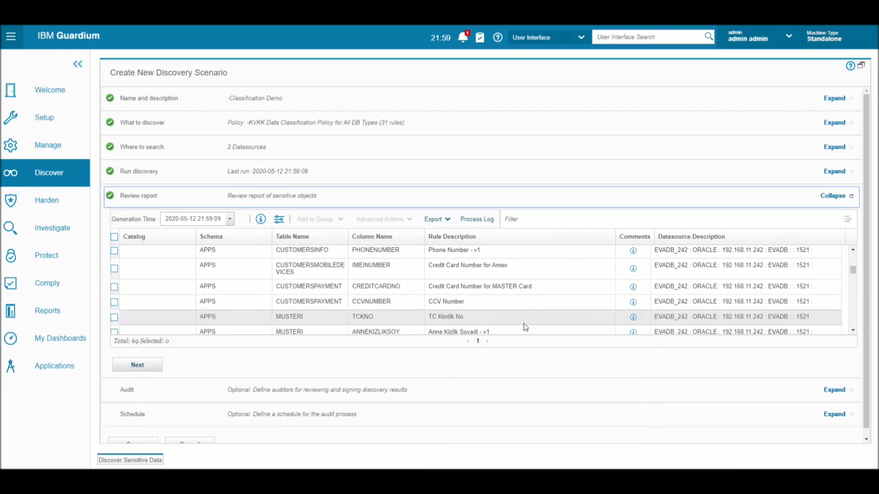
{"action": "scroll", "coordinate": [432, 310], "scroll_direction": "down", "scroll_amount": 3}
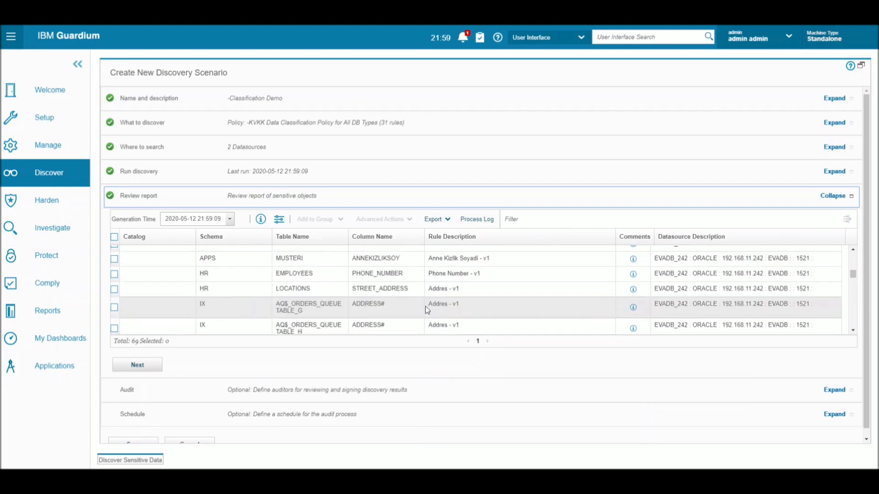
{"action": "scroll", "coordinate": [426, 310], "scroll_direction": "down", "scroll_amount": 5}
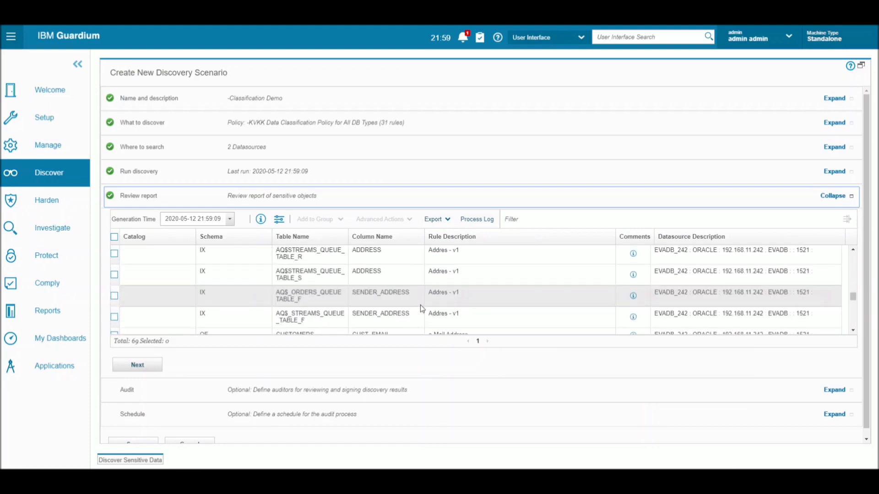
{"action": "scroll", "coordinate": [420, 305], "scroll_direction": "down", "scroll_amount": 5}
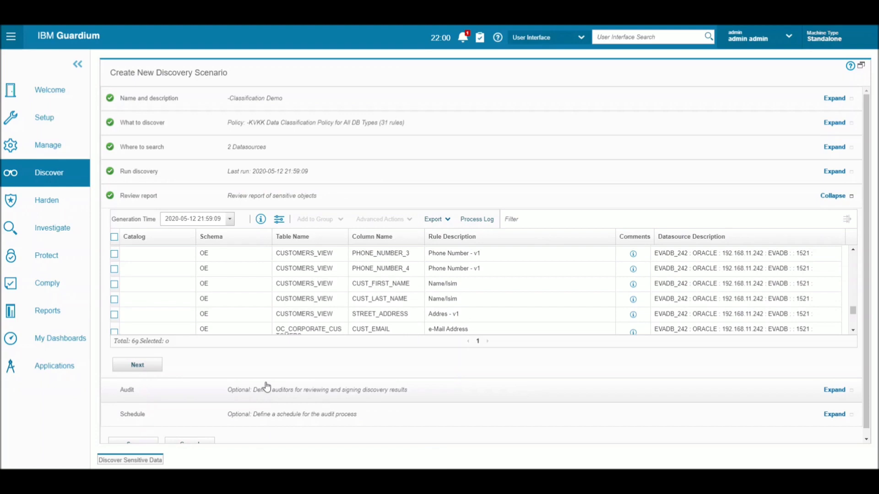
Step: Move to the audit step and add admin as a Guardium user receiver
{"action": "left_click", "coordinate": [145, 369]}
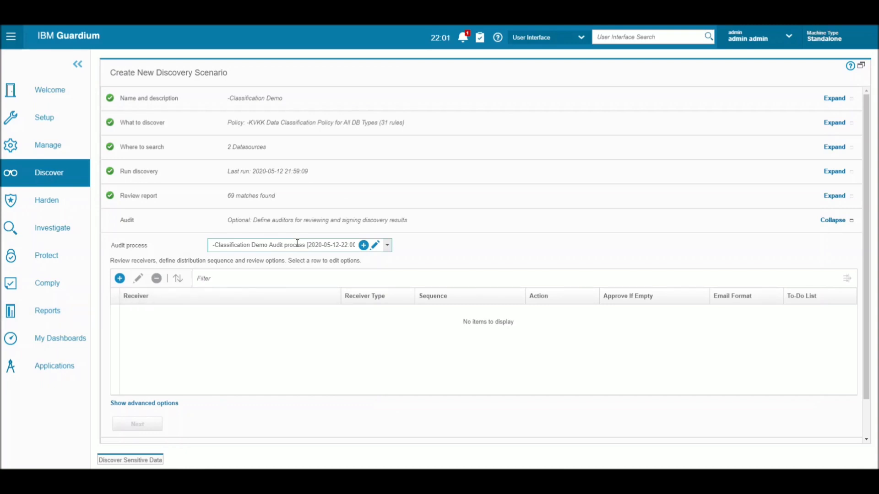
{"action": "left_click", "coordinate": [271, 245]}
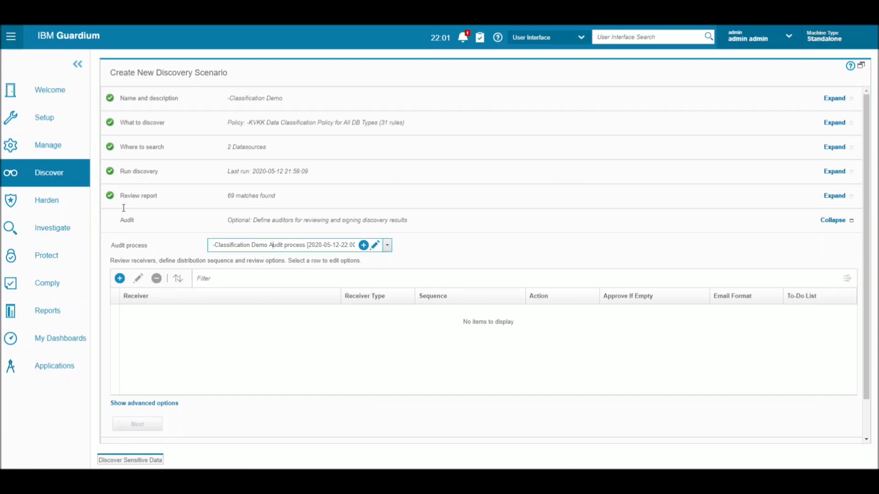
{"action": "left_click", "coordinate": [119, 278]}
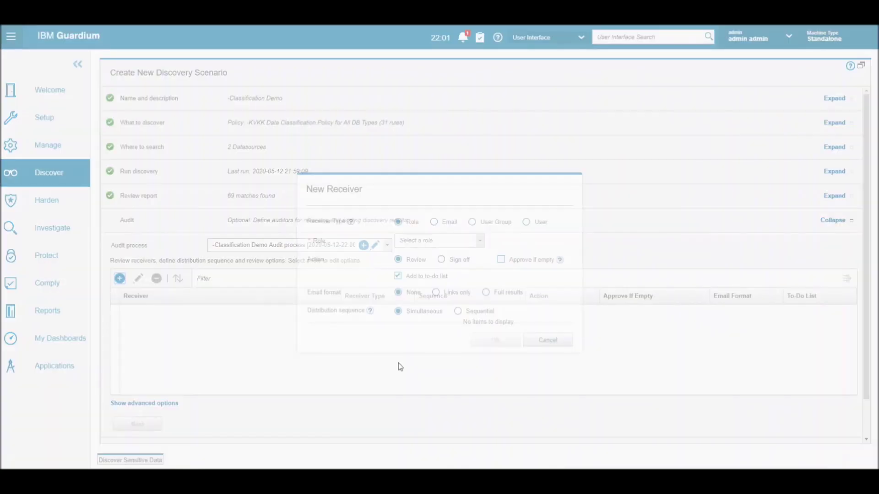
{"action": "left_click", "coordinate": [441, 222]}
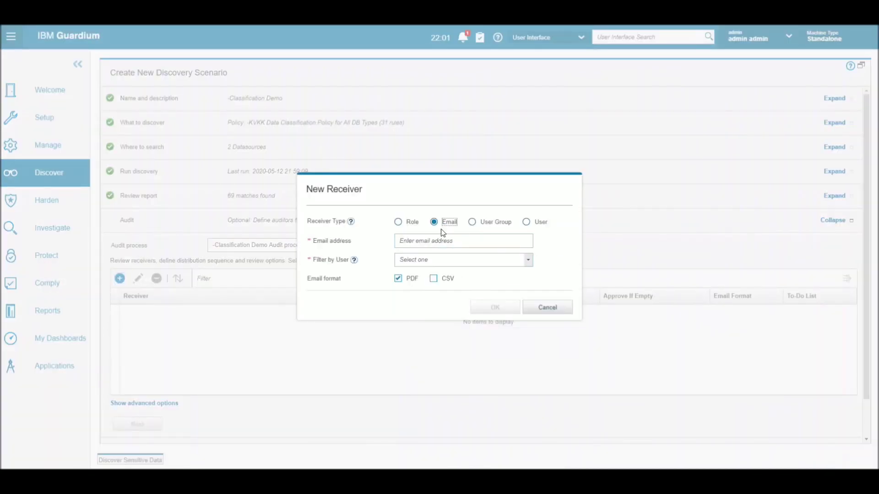
{"action": "left_click", "coordinate": [525, 224]}
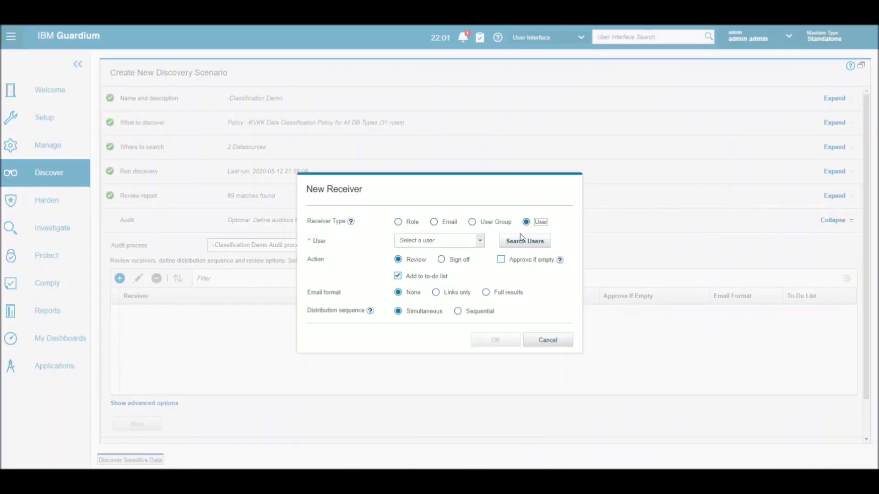
{"action": "left_click", "coordinate": [480, 241]}
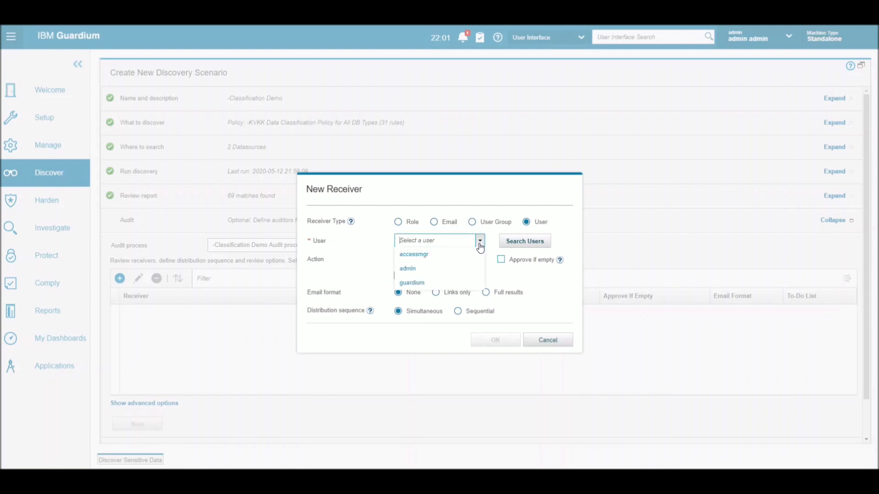
{"action": "left_click", "coordinate": [429, 269]}
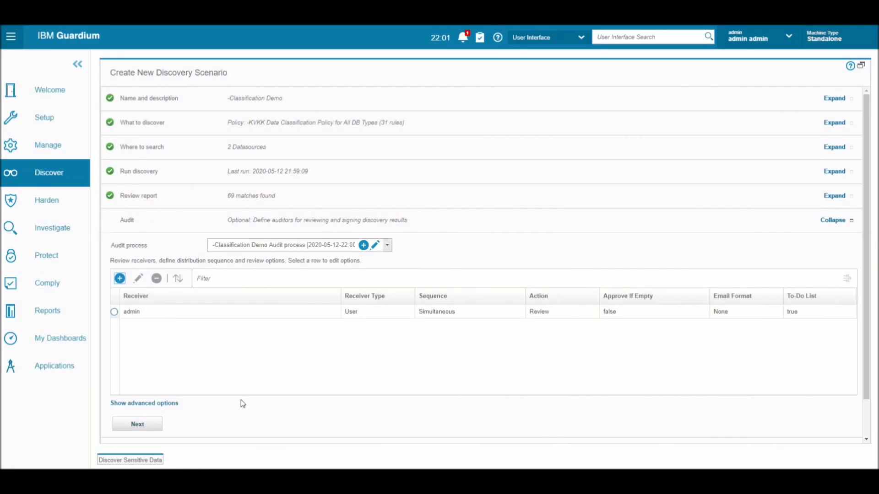
Step: Check the advanced audit options, then confirm the audit setup to reach scheduling
{"action": "scroll", "coordinate": [158, 357], "scroll_direction": "down", "scroll_amount": 2}
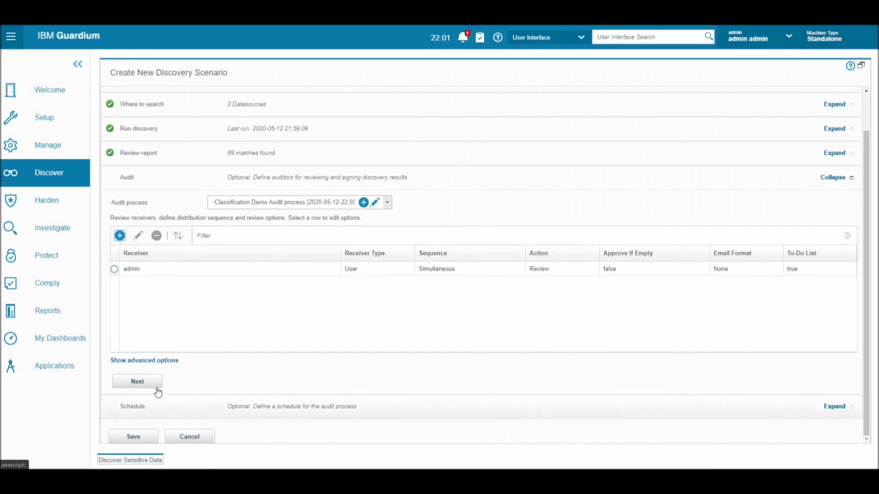
{"action": "left_click", "coordinate": [161, 361]}
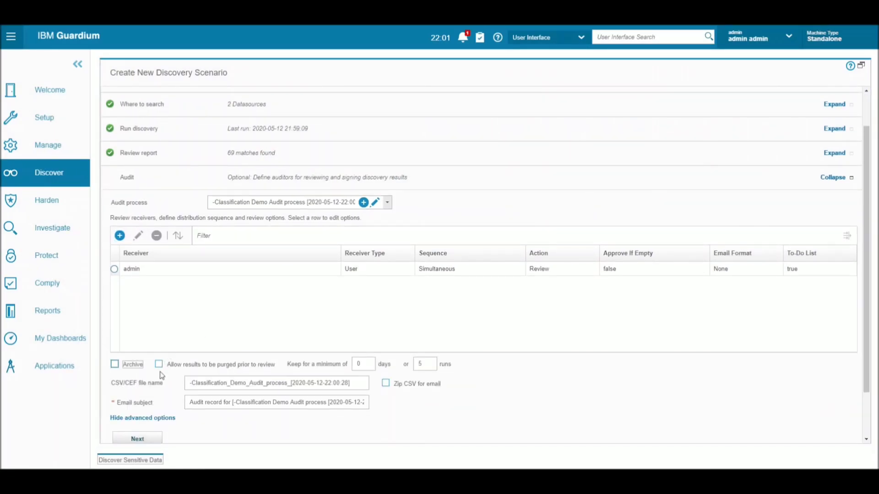
{"action": "scroll", "coordinate": [158, 365], "scroll_direction": "down", "scroll_amount": 3}
{"action": "left_click", "coordinate": [151, 362]}
{"action": "left_click", "coordinate": [149, 386]}
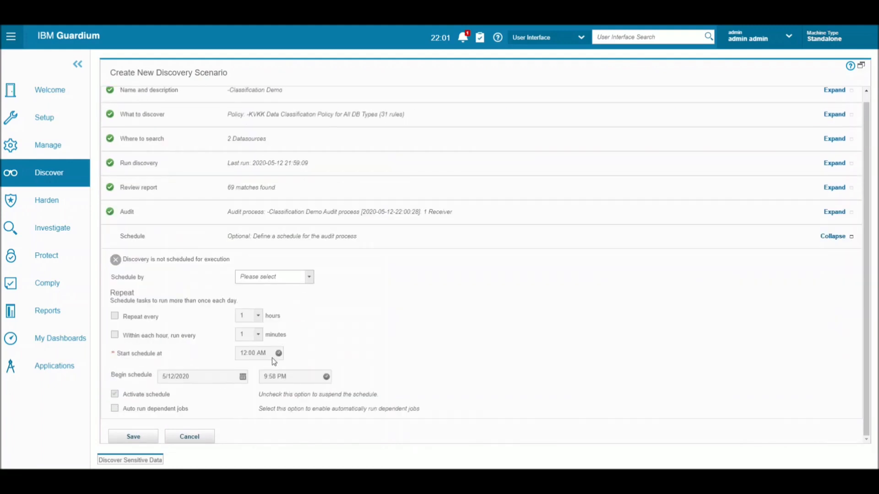
Step: Set Schedule by to Day with an 8:00 AM start and save the Classification Demo scenario
{"action": "left_click", "coordinate": [309, 277]}
{"action": "left_click", "coordinate": [274, 291]}
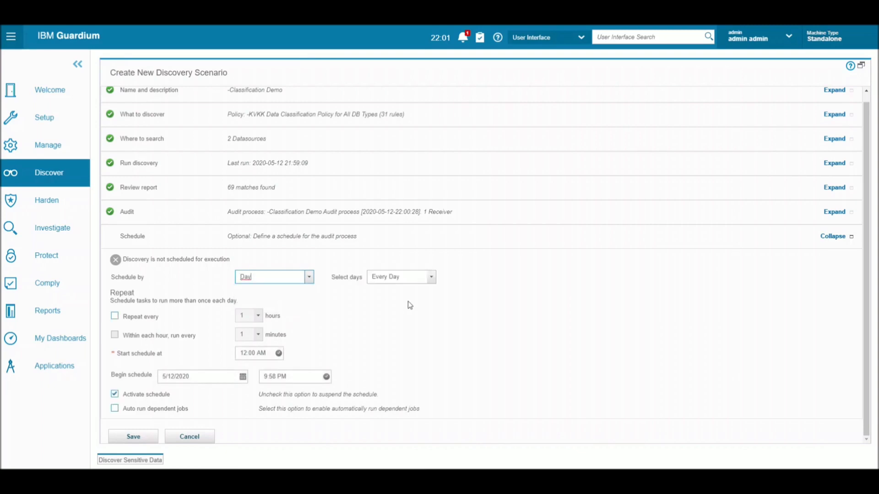
{"action": "left_click", "coordinate": [264, 355]}
{"action": "left_click_drag", "start_coordinate": [278, 372], "coordinate": [274, 396]}
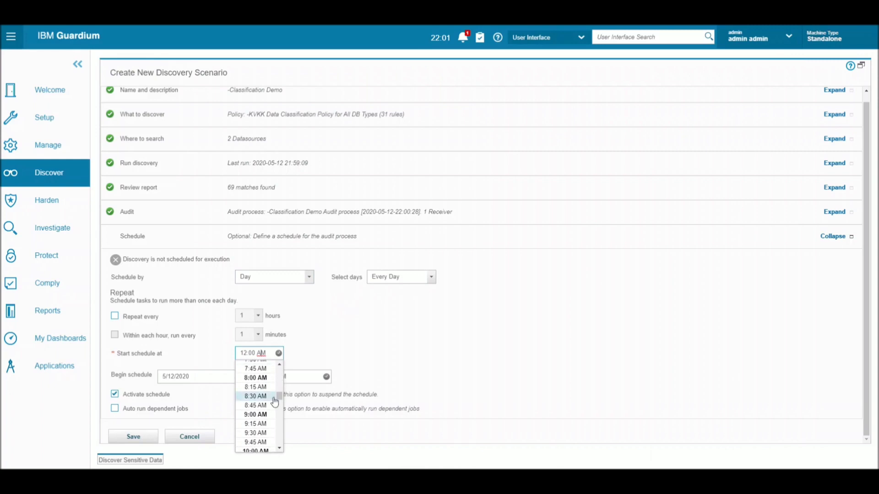
{"action": "left_click", "coordinate": [259, 380]}
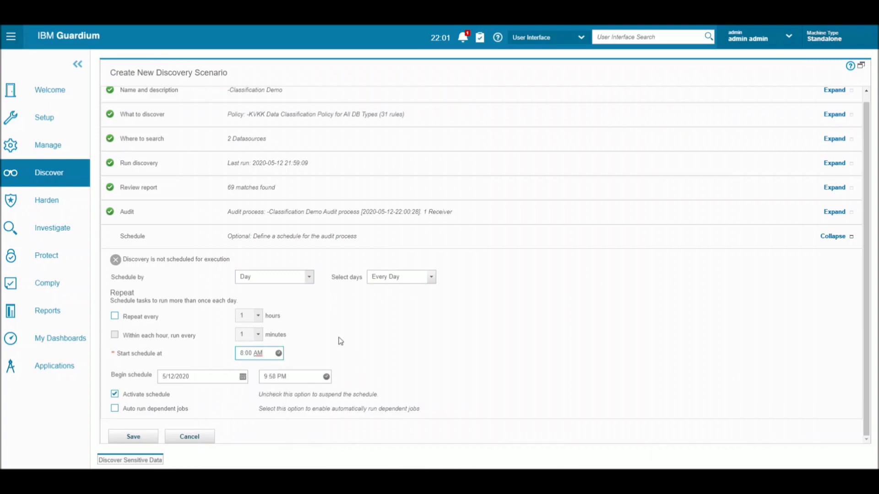
{"action": "left_click", "coordinate": [441, 353]}
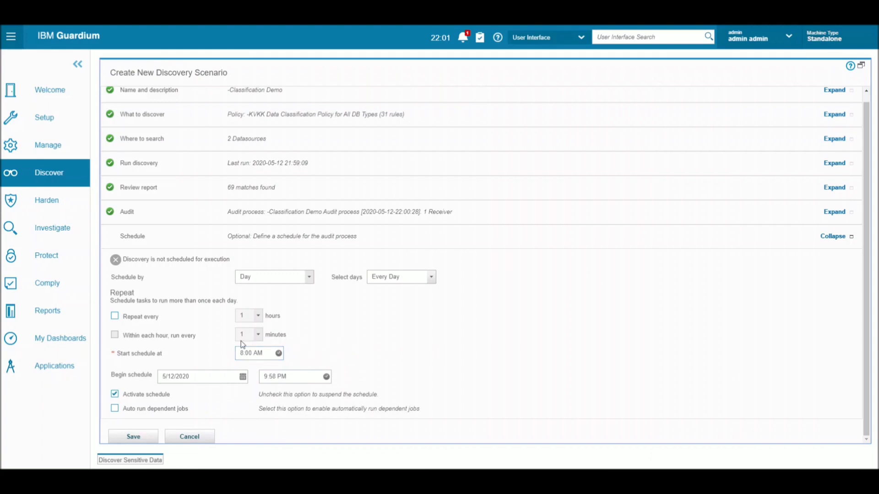
{"action": "left_click", "coordinate": [133, 437]}
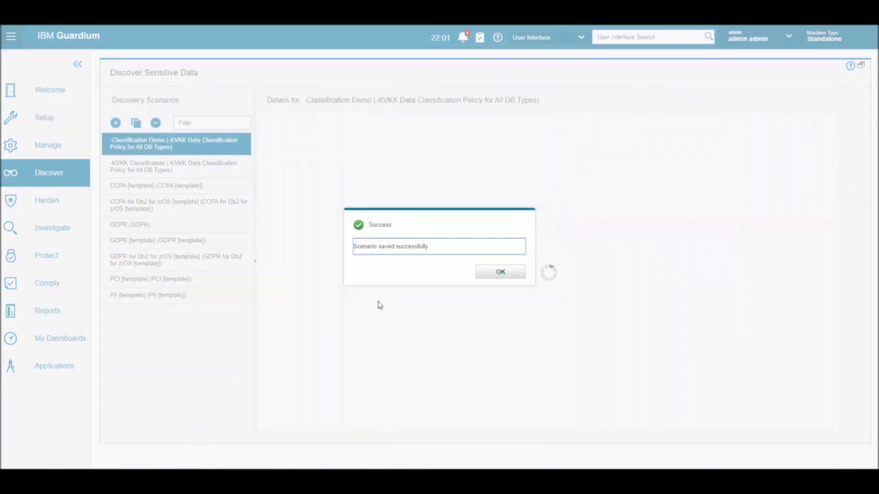
Step: Dismiss the Success dialog to return to the scenario's summary
{"action": "left_click", "coordinate": [499, 273]}
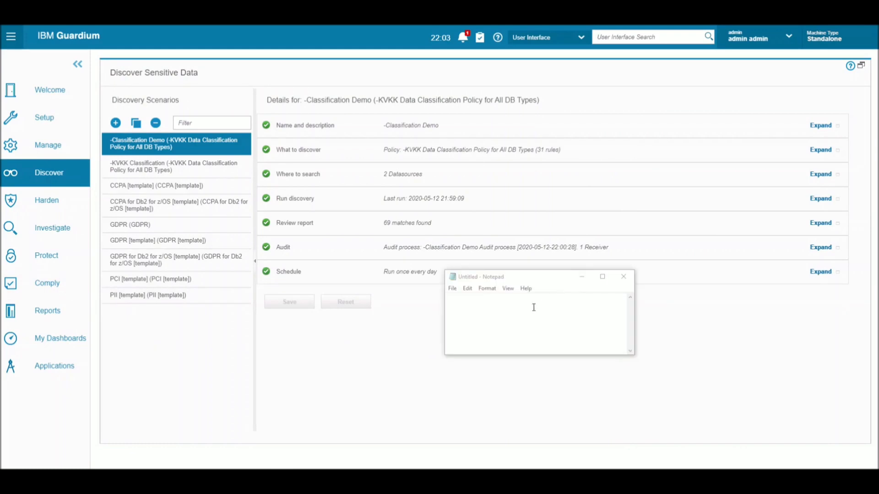
Step: Type an e-mail address into the untitled Notepad document
{"action": "left_click", "coordinate": [534, 308]}
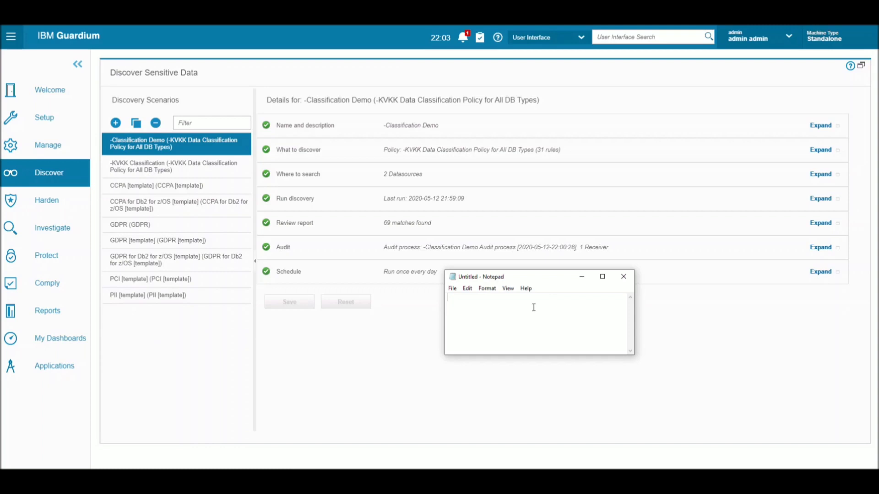
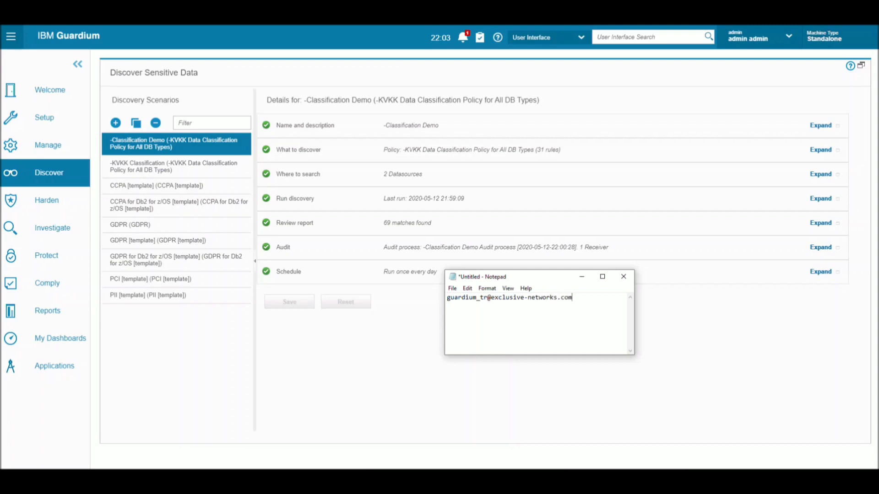